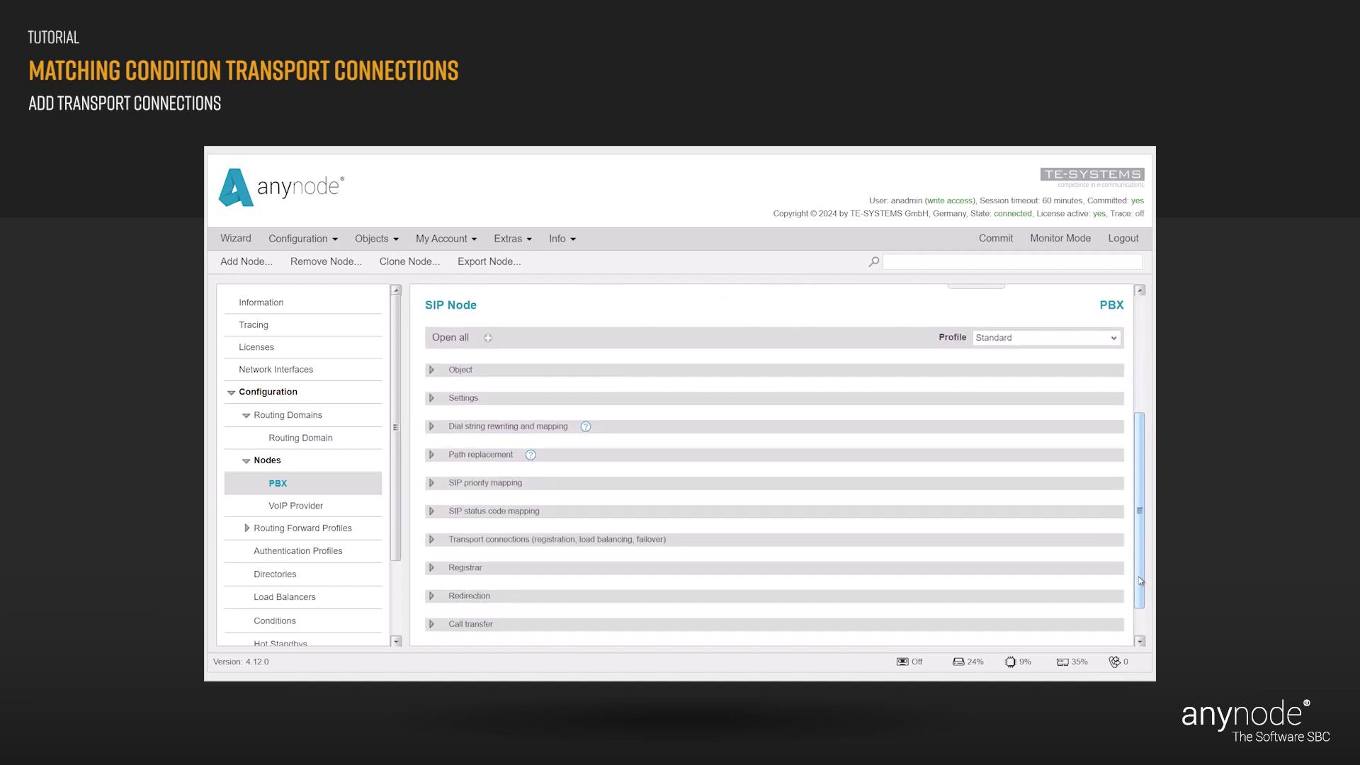
Expand the PBX node's Transport connections and start adding one with a matching condition.
left_click(431, 537)
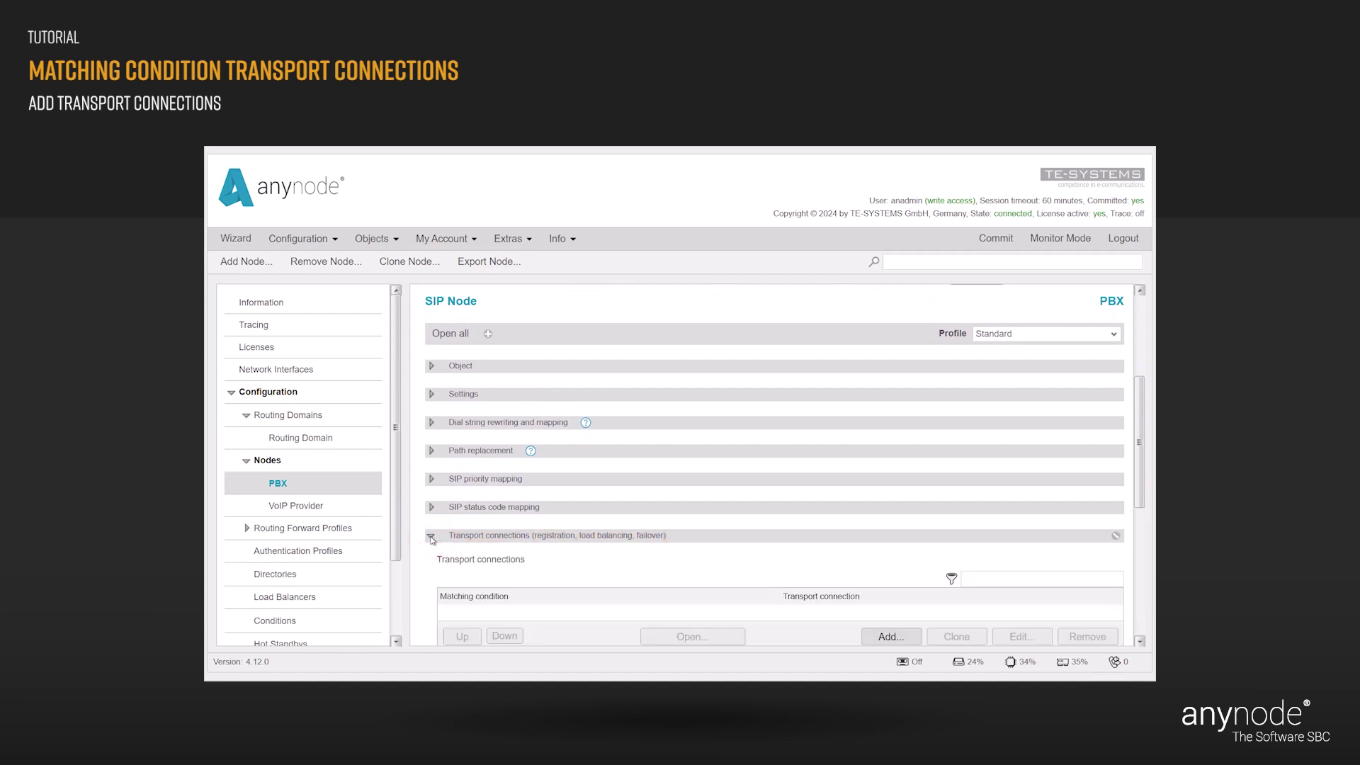
left_click_drag(1140, 480, 1139, 563)
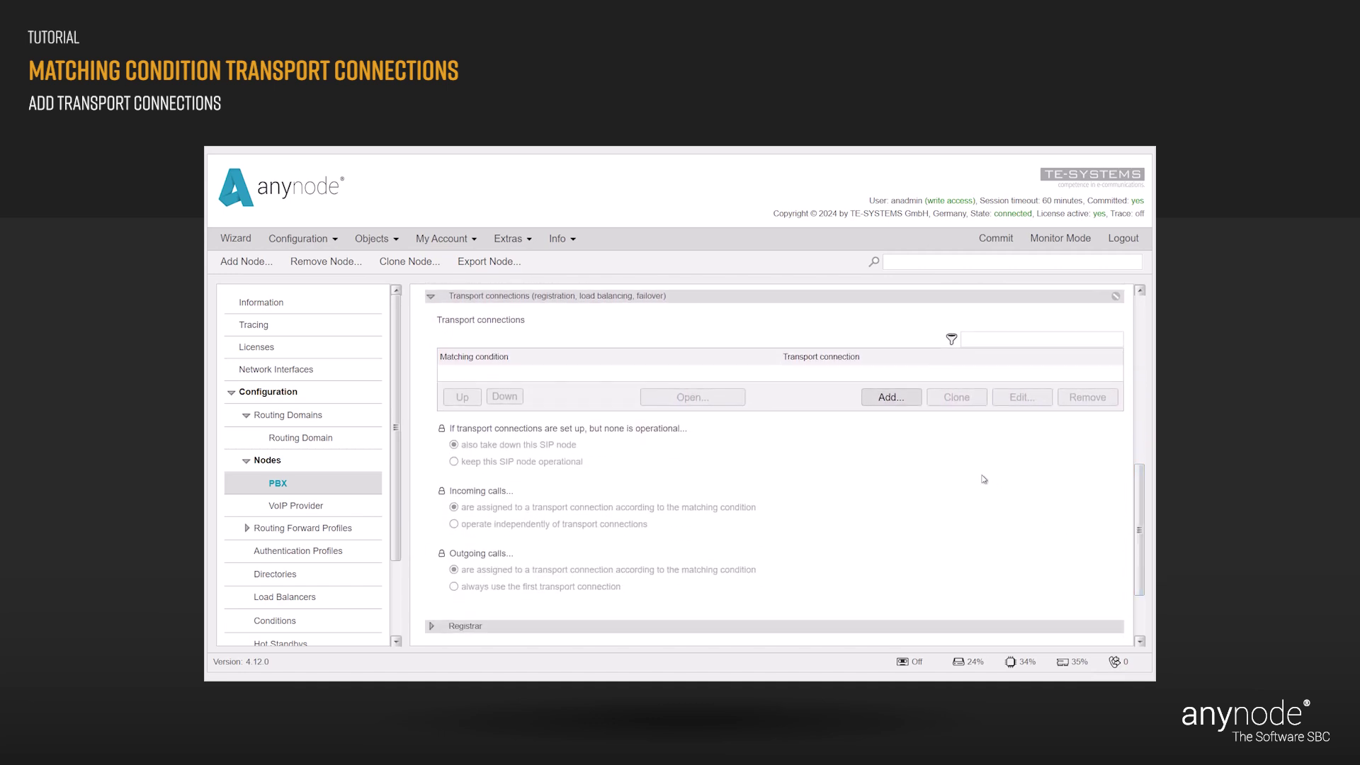
left_click(902, 404)
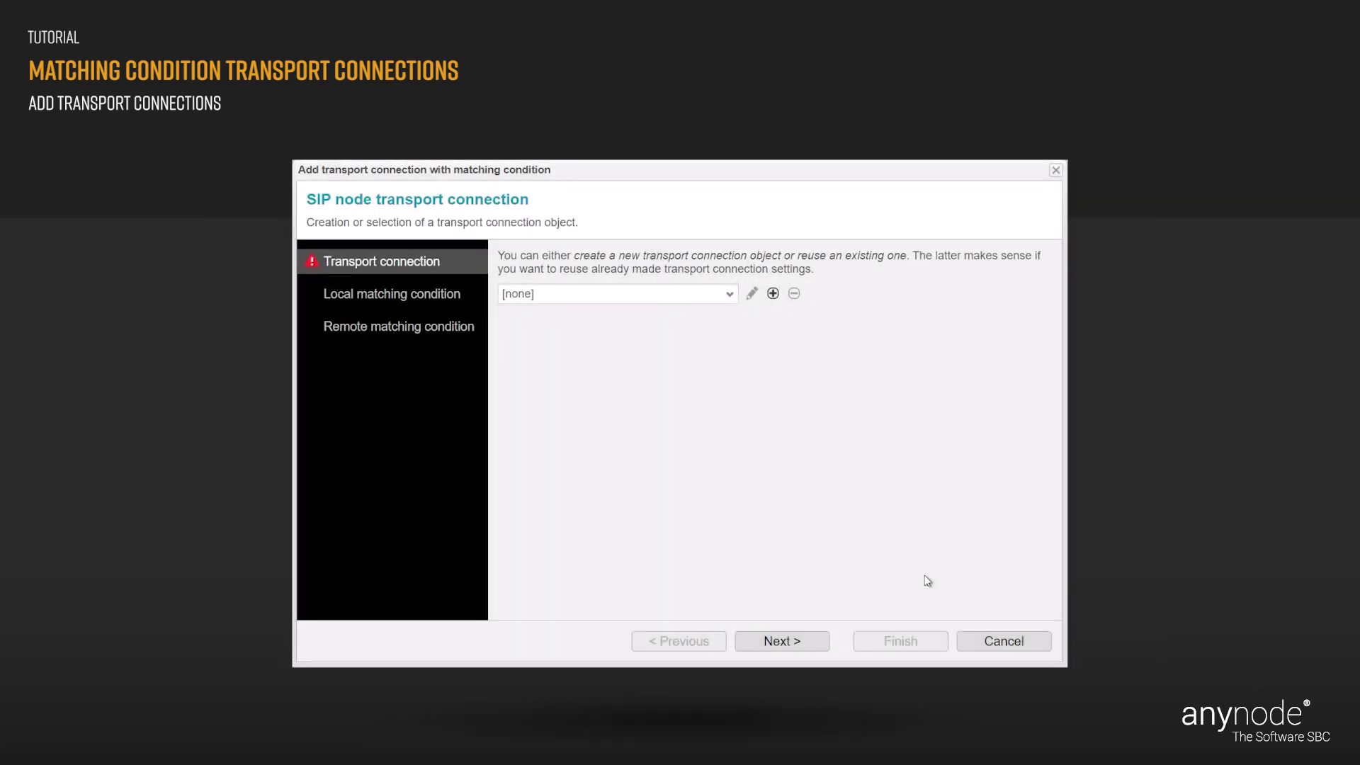
Create a new transport connection object named 'PBX 1'.
left_click(773, 293)
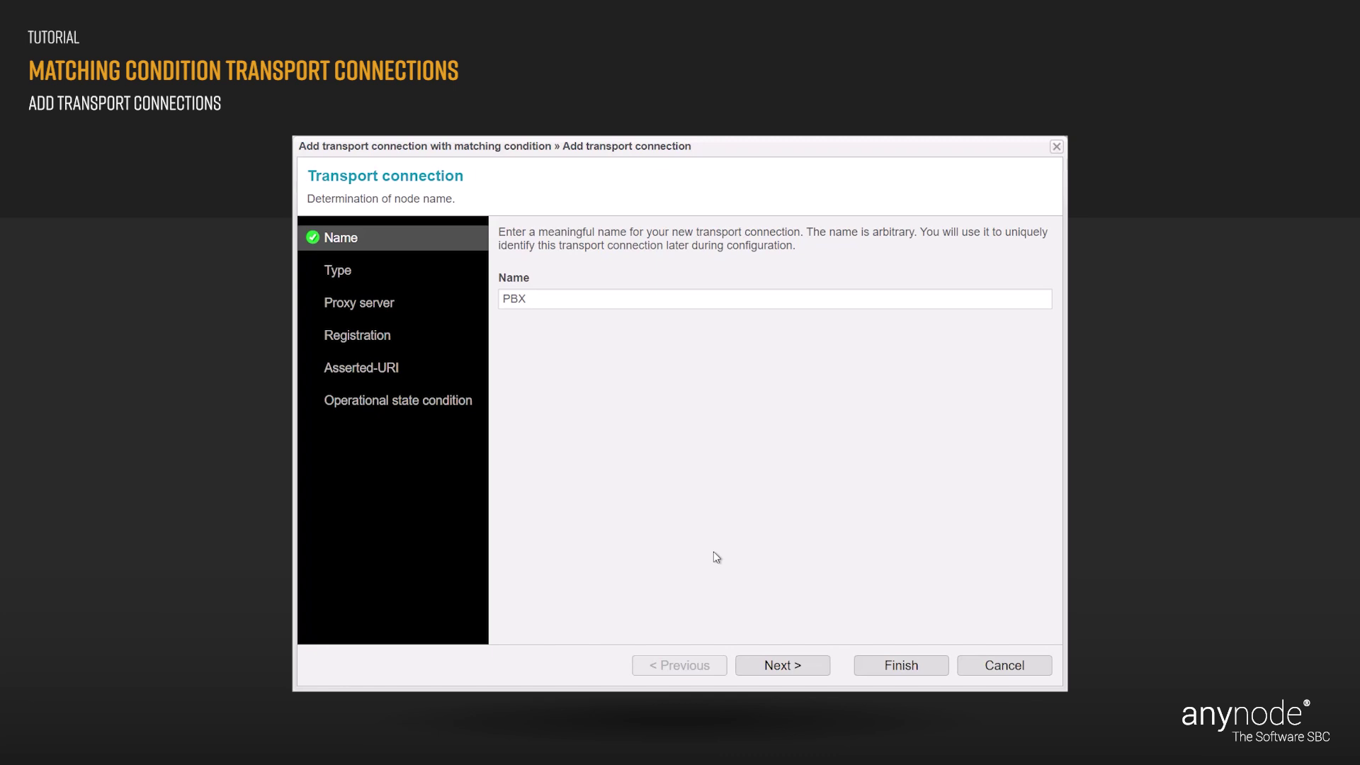
left_click(535, 299)
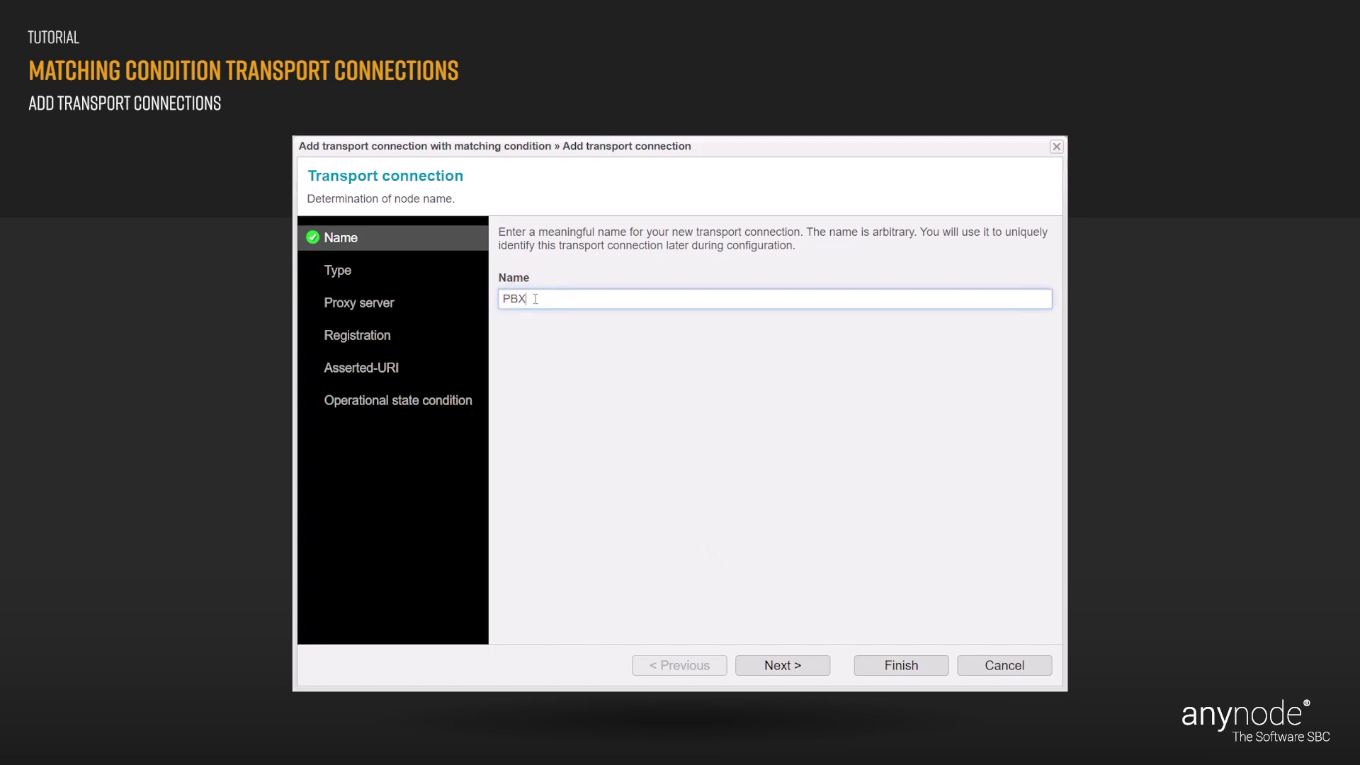
type("1")
left_click(550, 334)
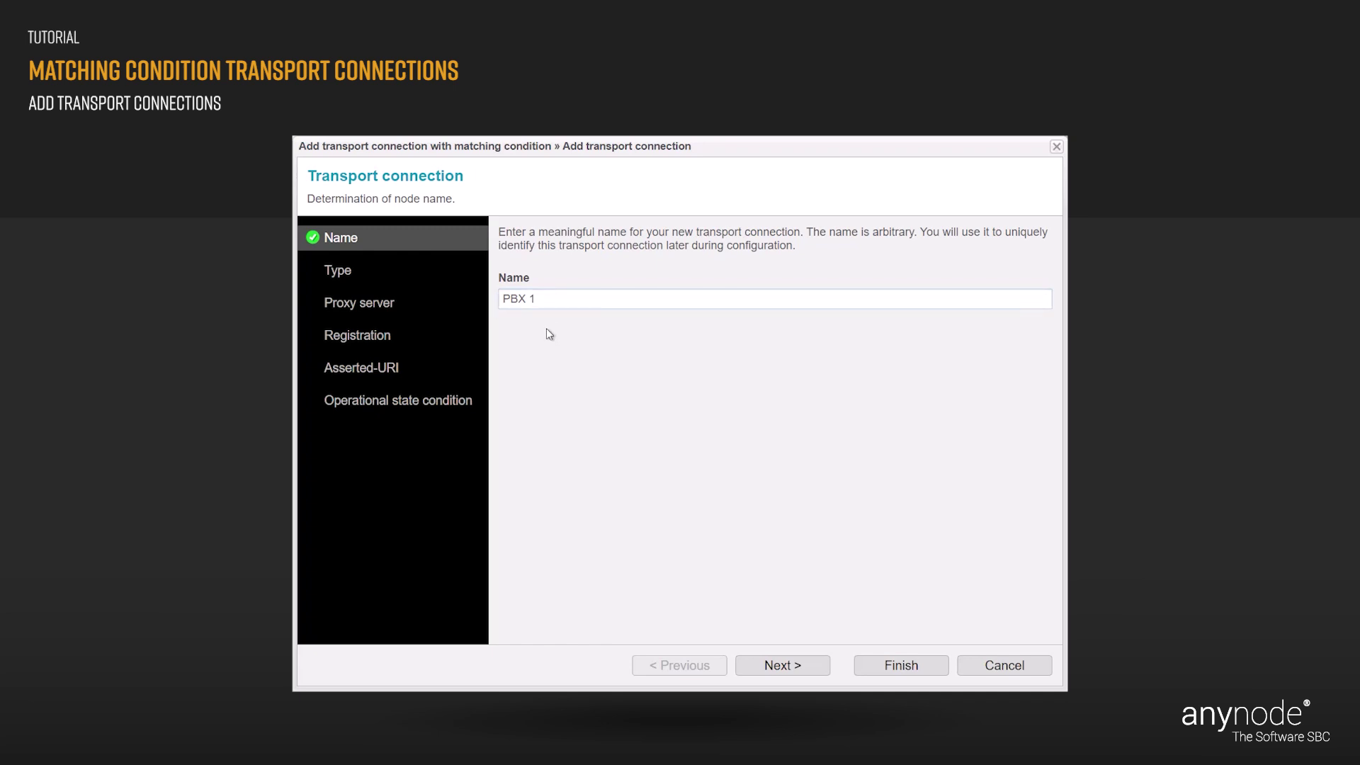
Keep 'Standard transport connection' as the type for PBX 1.
left_click(795, 673)
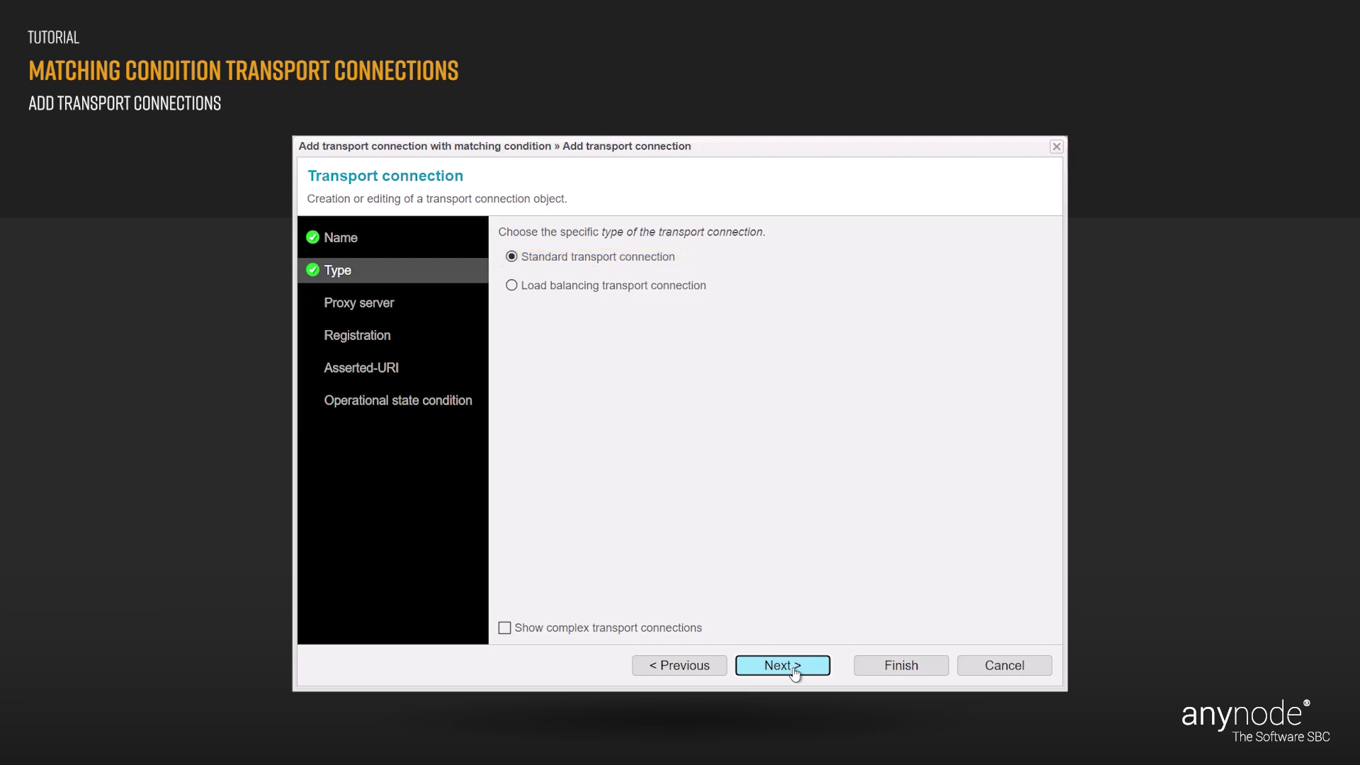
Set PBX 1's proxy server to sip:pbx1.innovaphone.com and enable sending OPTIONS packets.
left_click(793, 668)
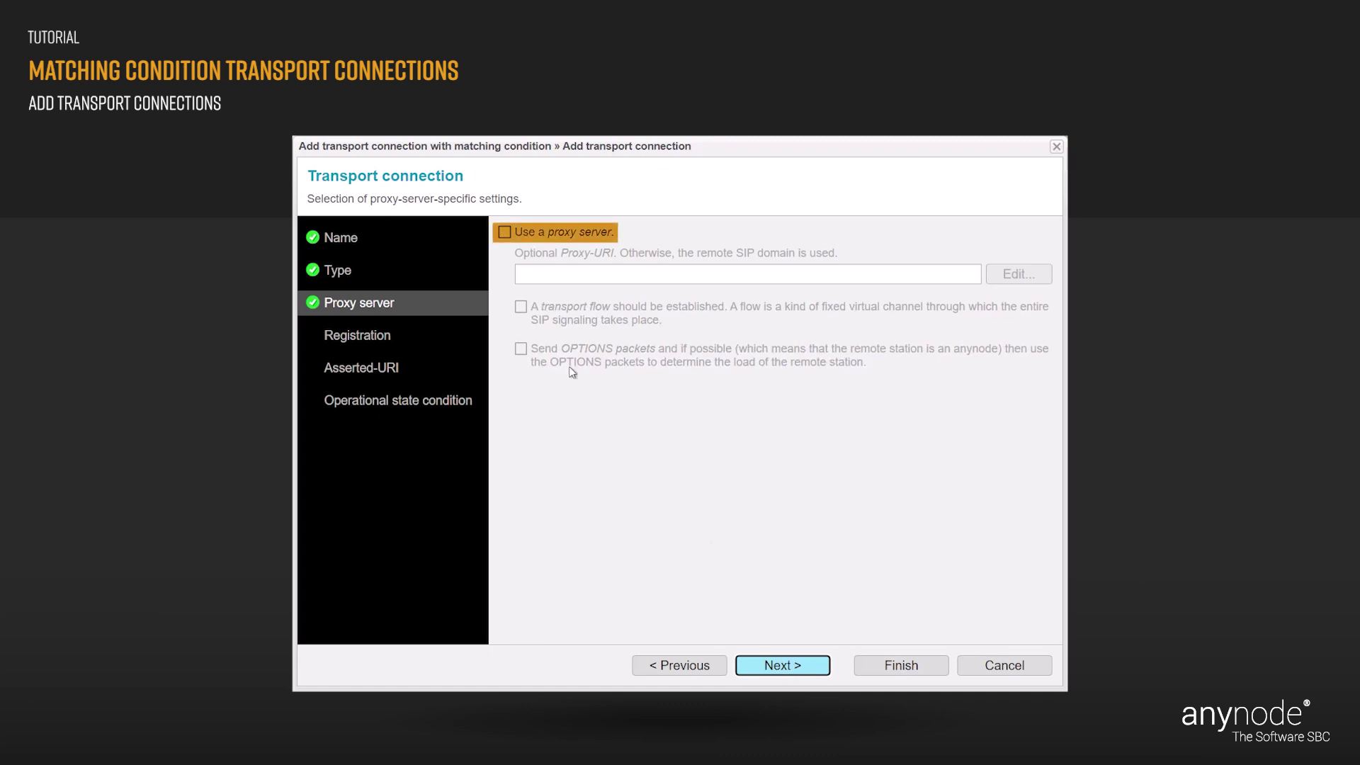
left_click(505, 233)
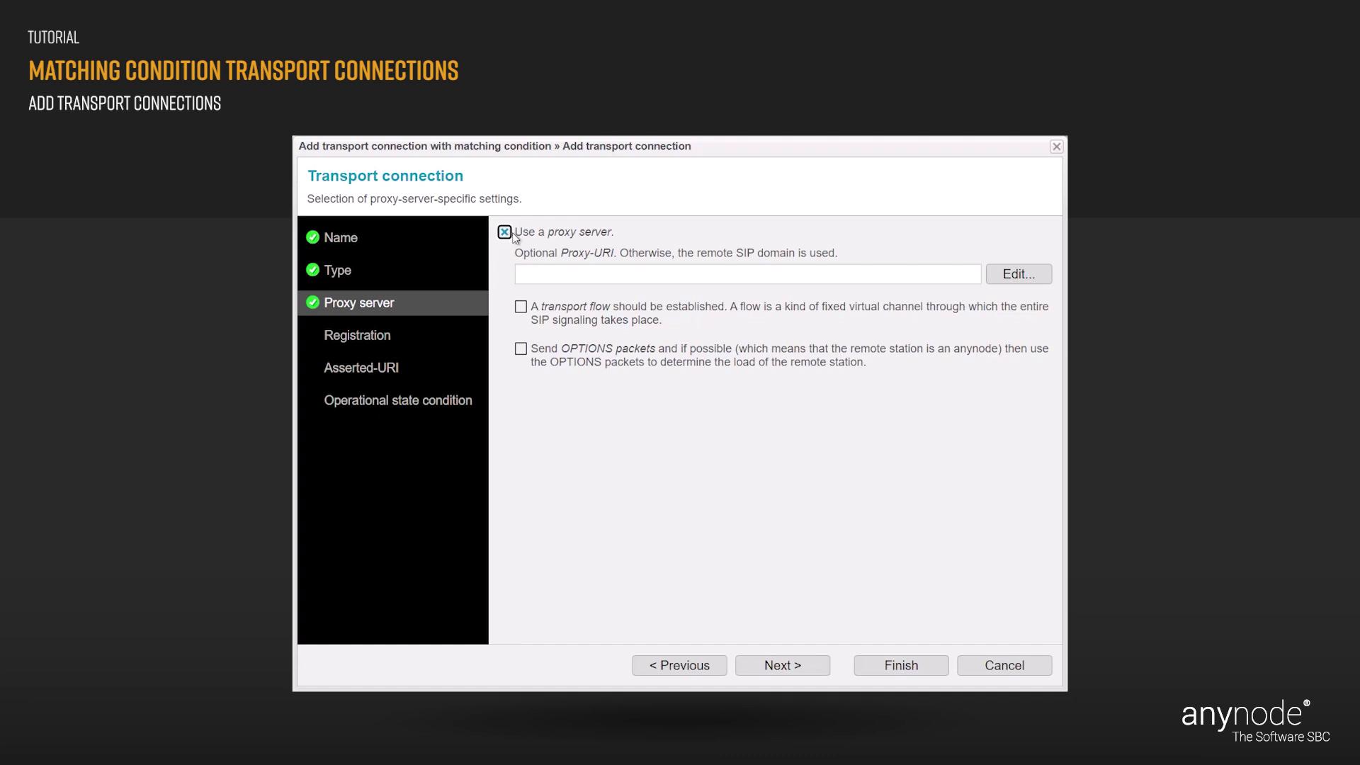
left_click(1019, 277)
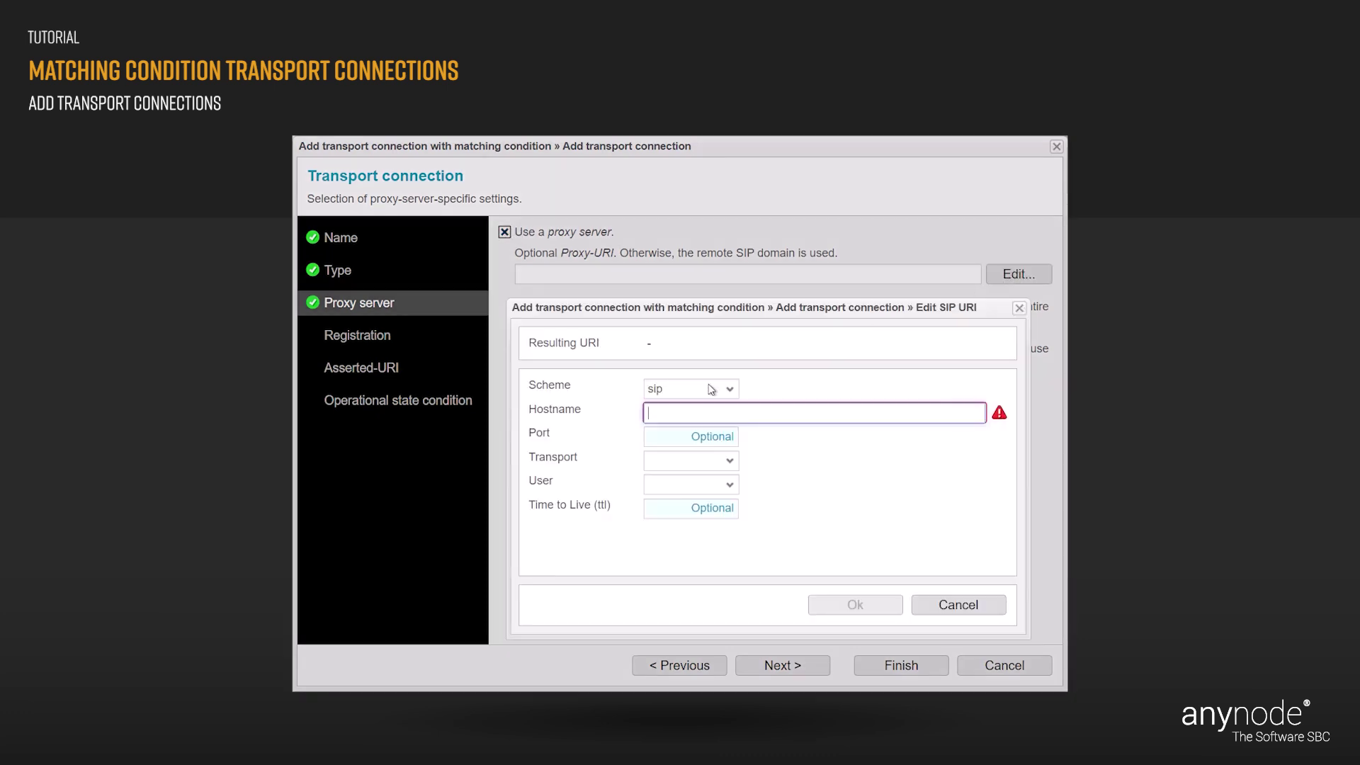
left_click(652, 414)
type("pbx")
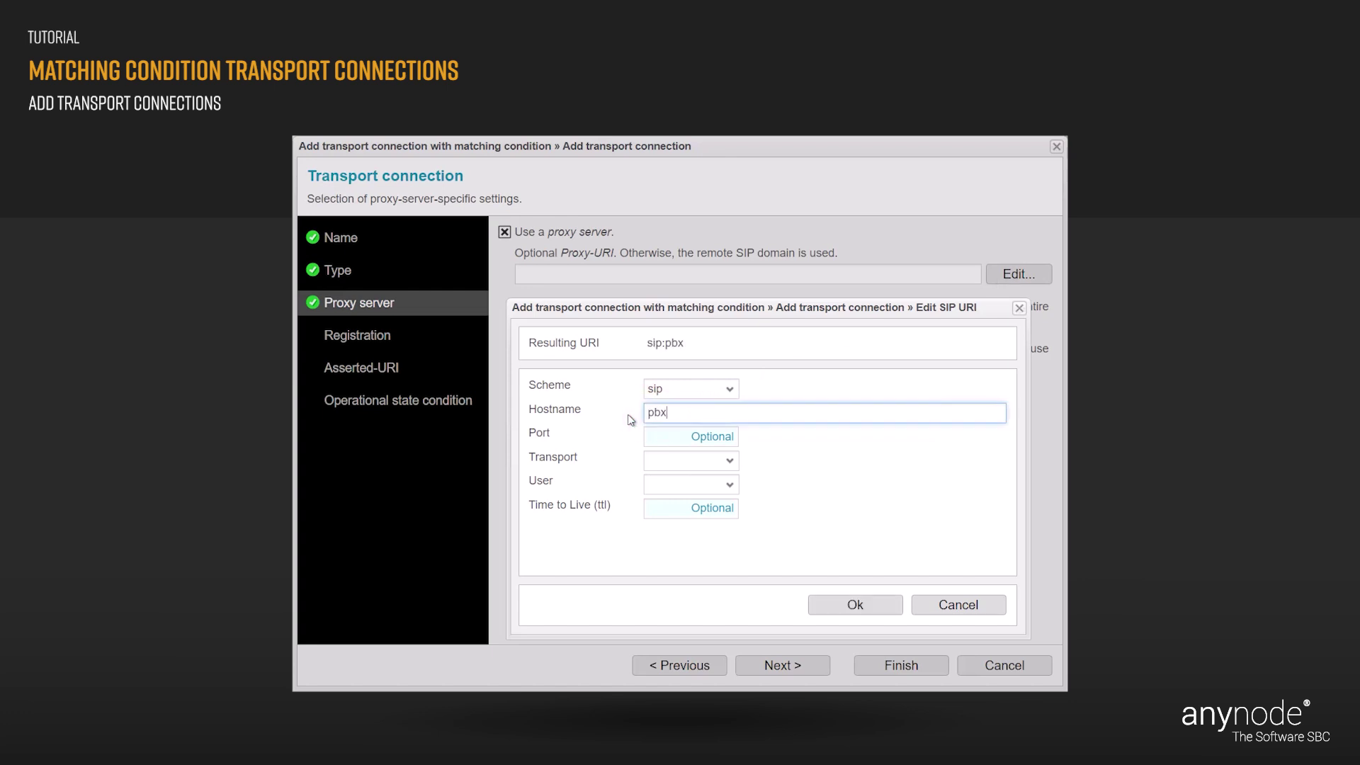
type("1.innovaphone.com")
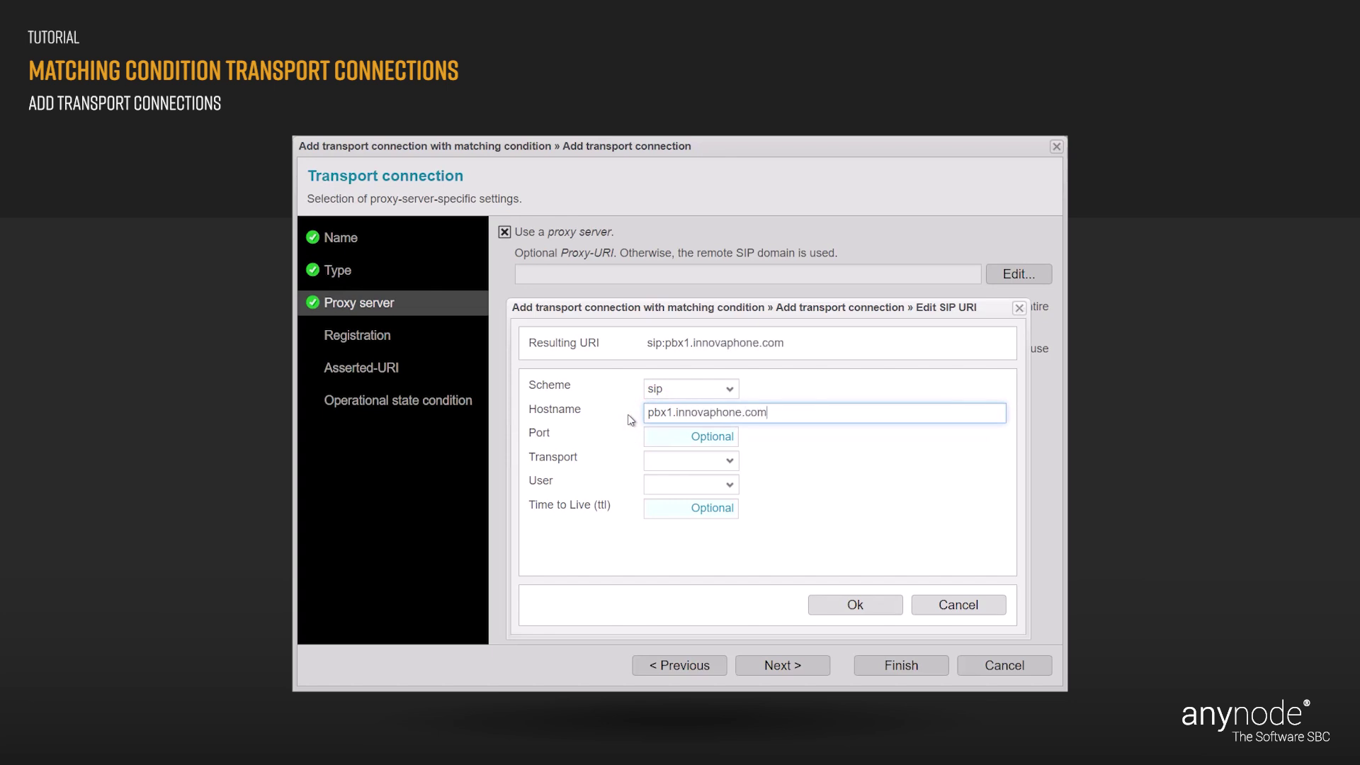
left_click(630, 420)
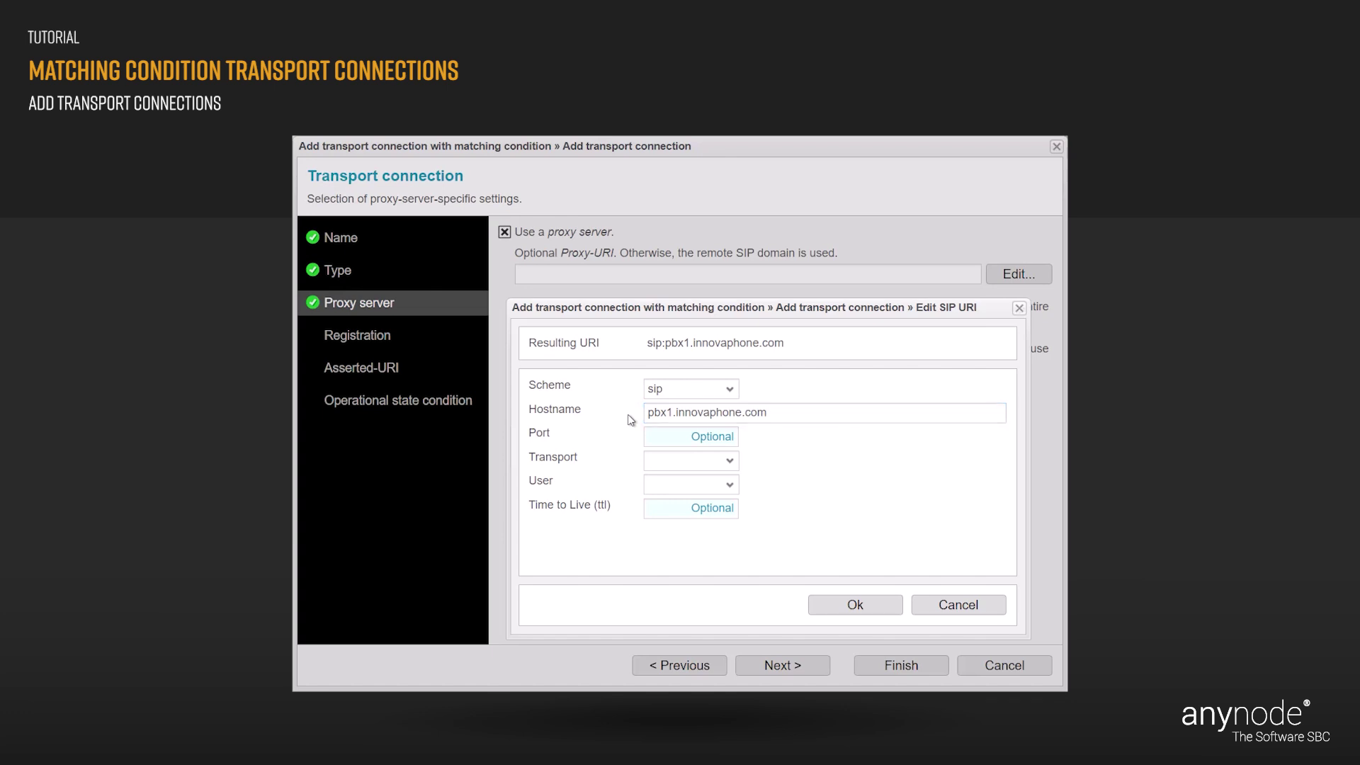
left_click(878, 606)
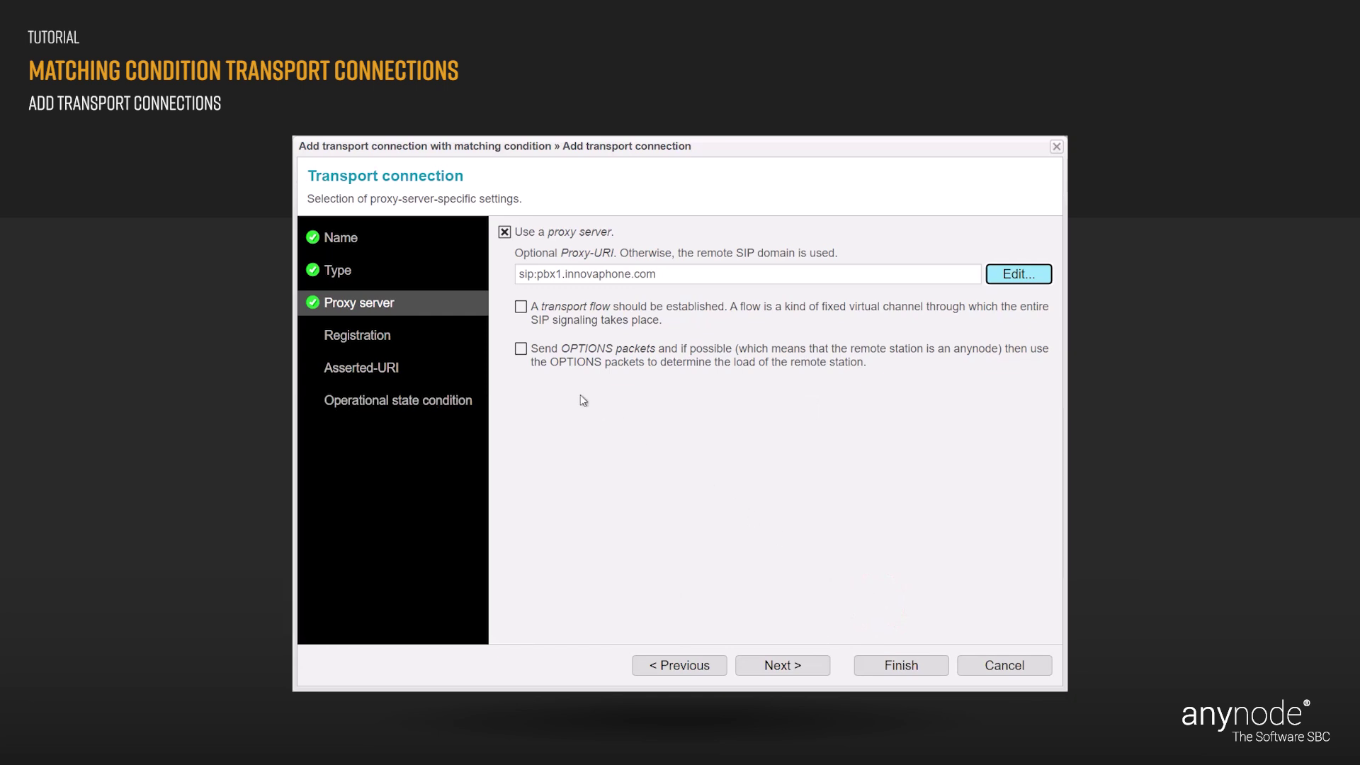
left_click(522, 350)
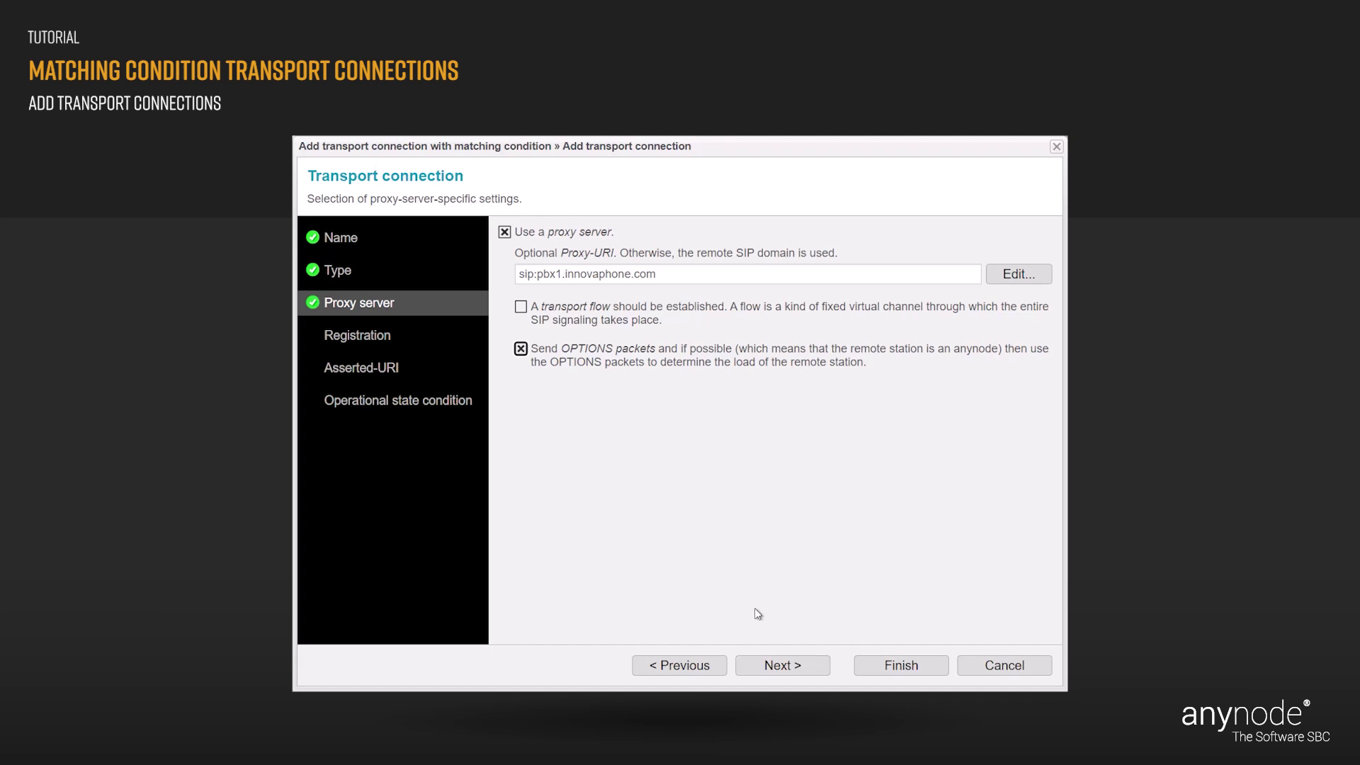
Skip Registration and Asserted-URI, leaving both unset, to reach the Operational state condition.
left_click(804, 670)
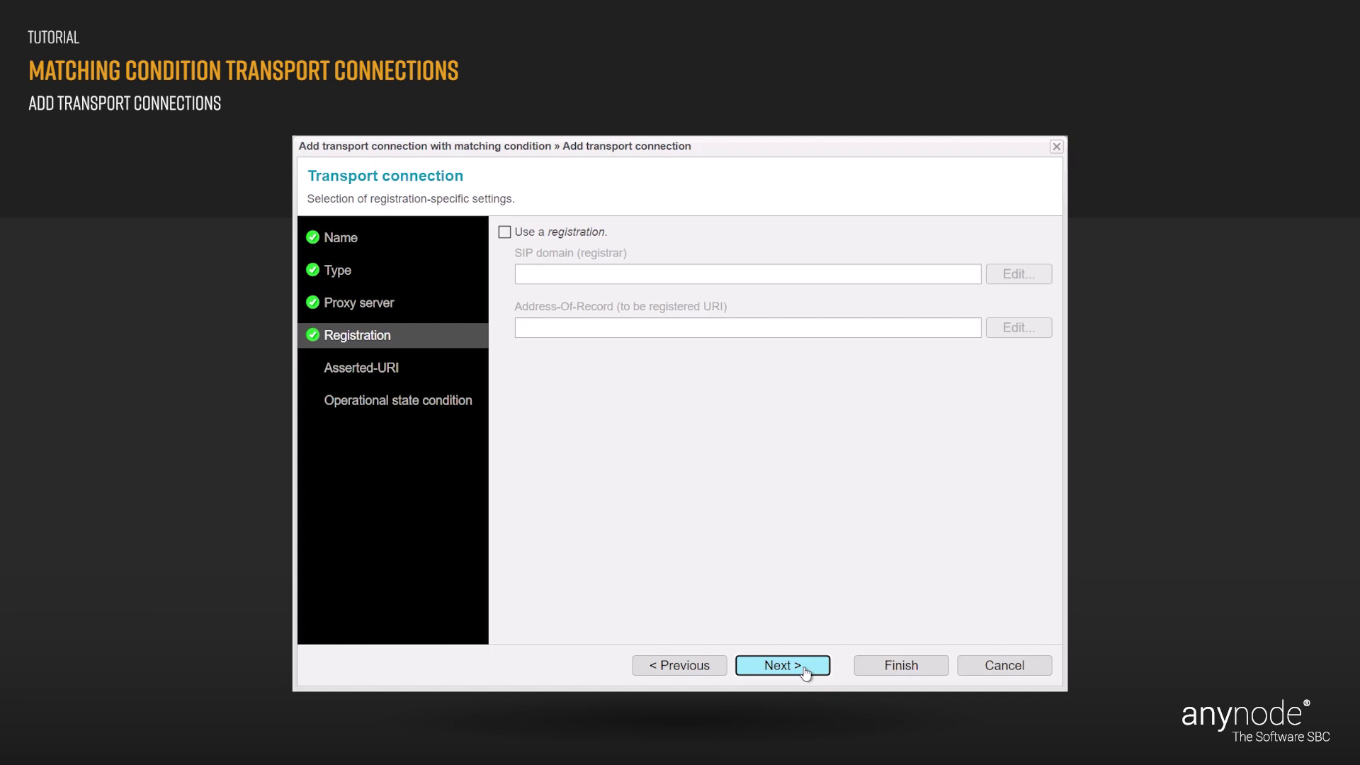
left_click(805, 671)
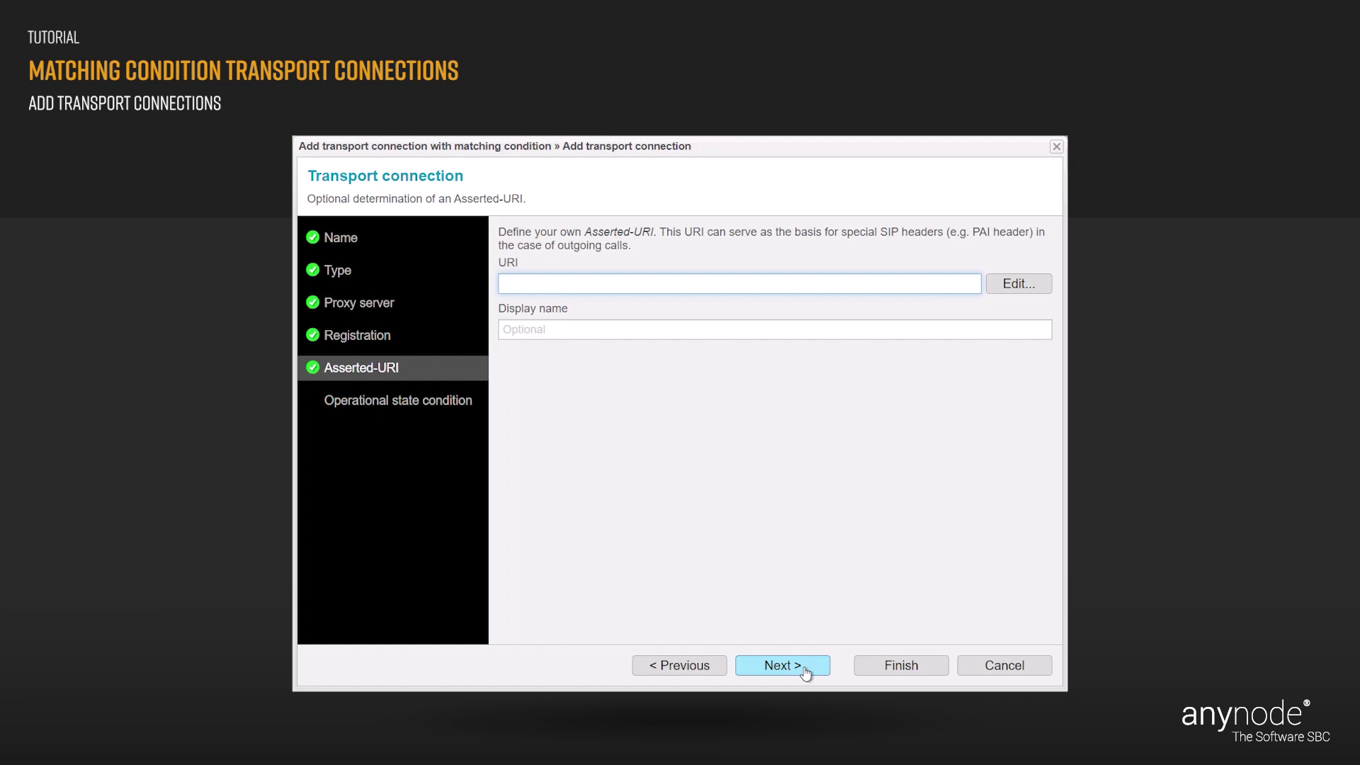
left_click(805, 670)
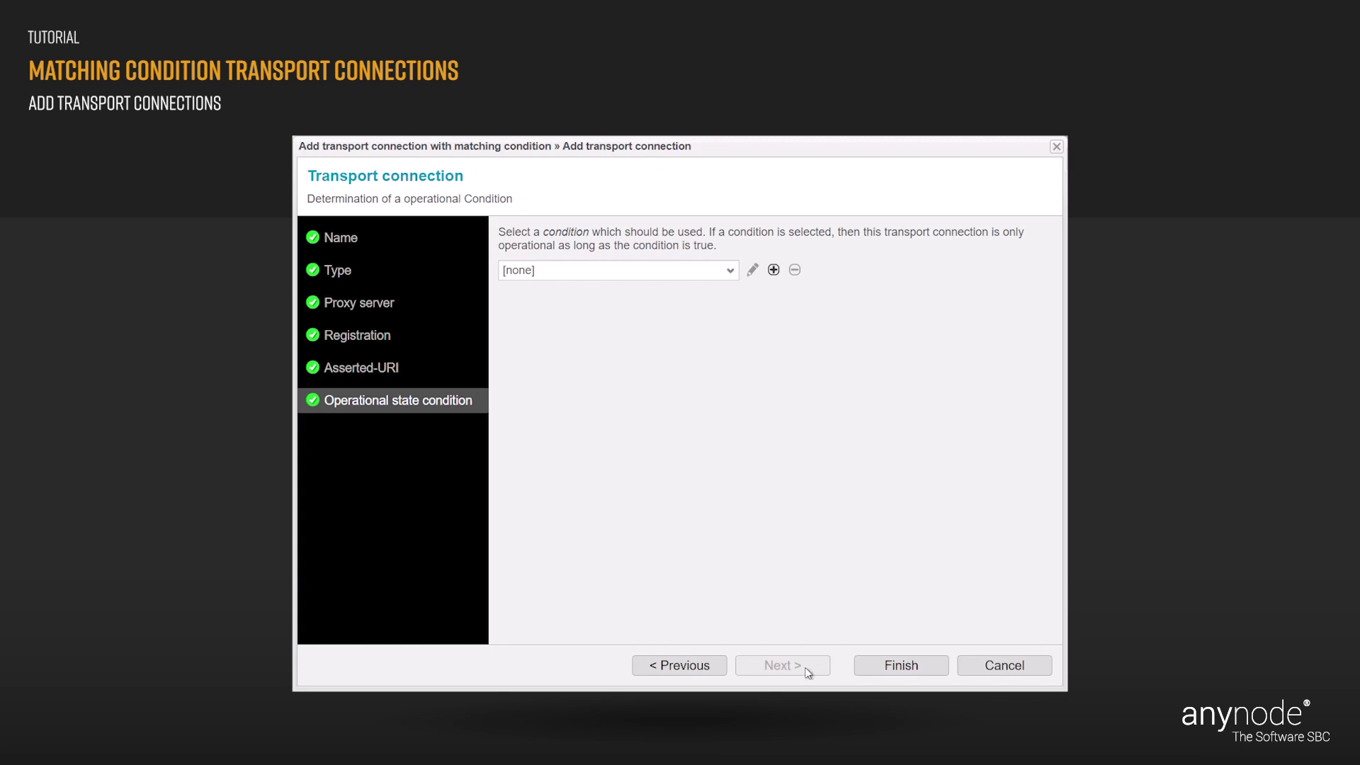
Finish the PBX 1 object and leave the local matching condition as Always.
left_click(925, 668)
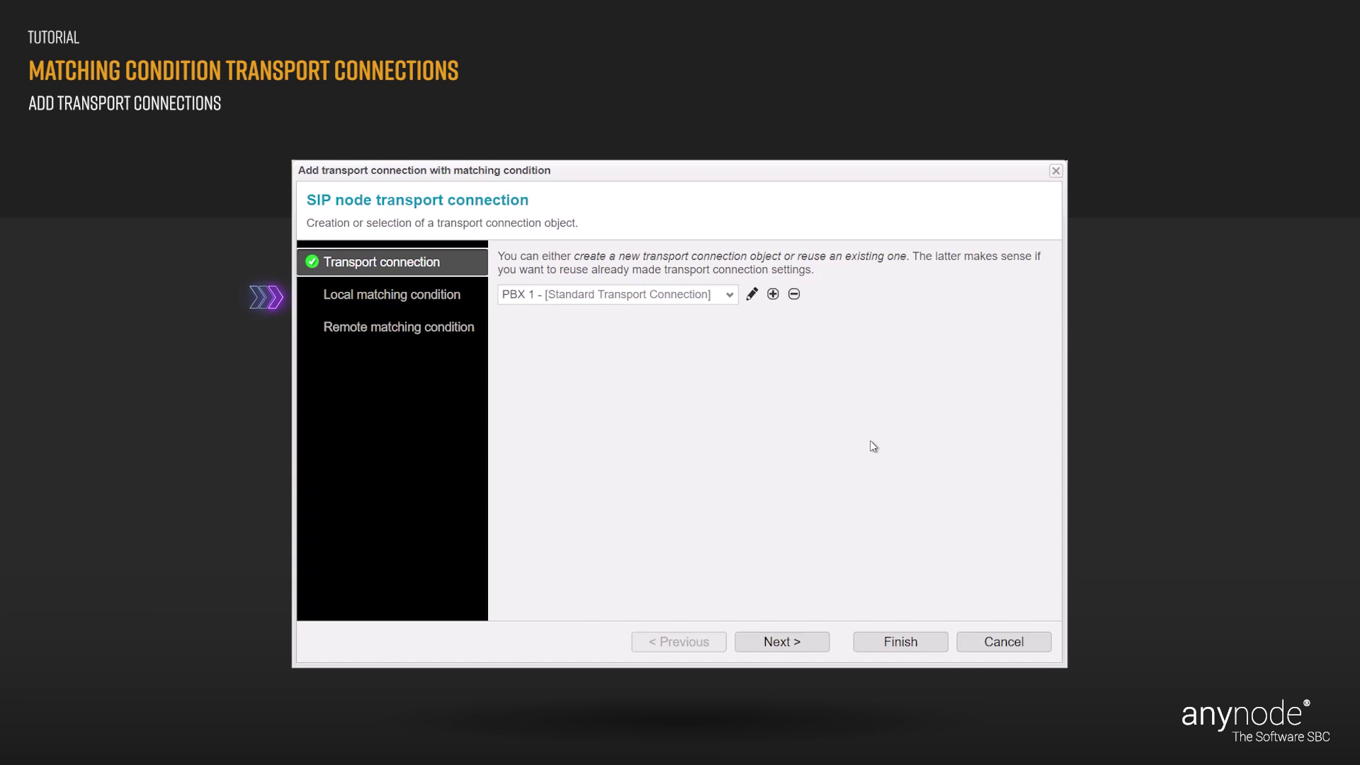
left_click(814, 642)
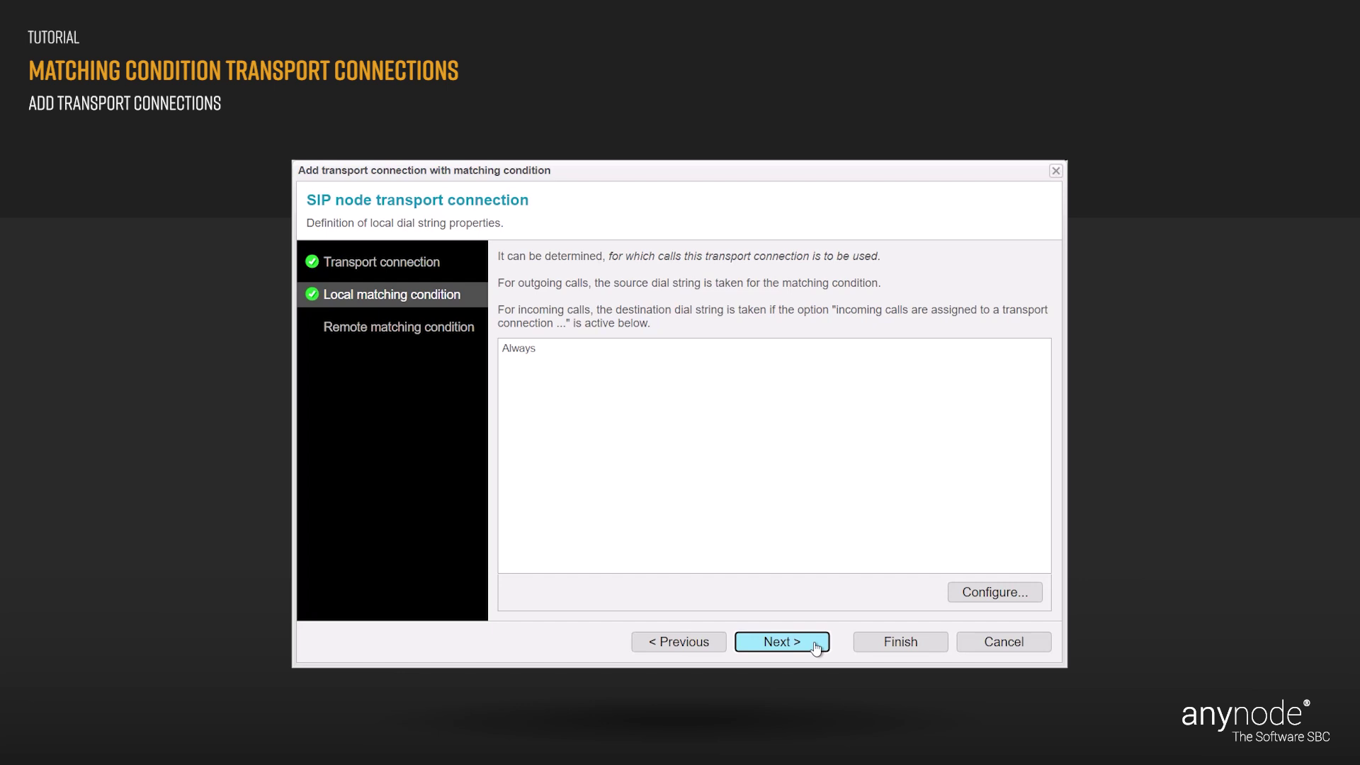
Set the remote matching condition to a dial-string prefix matching the first PBX's number.
left_click(816, 646)
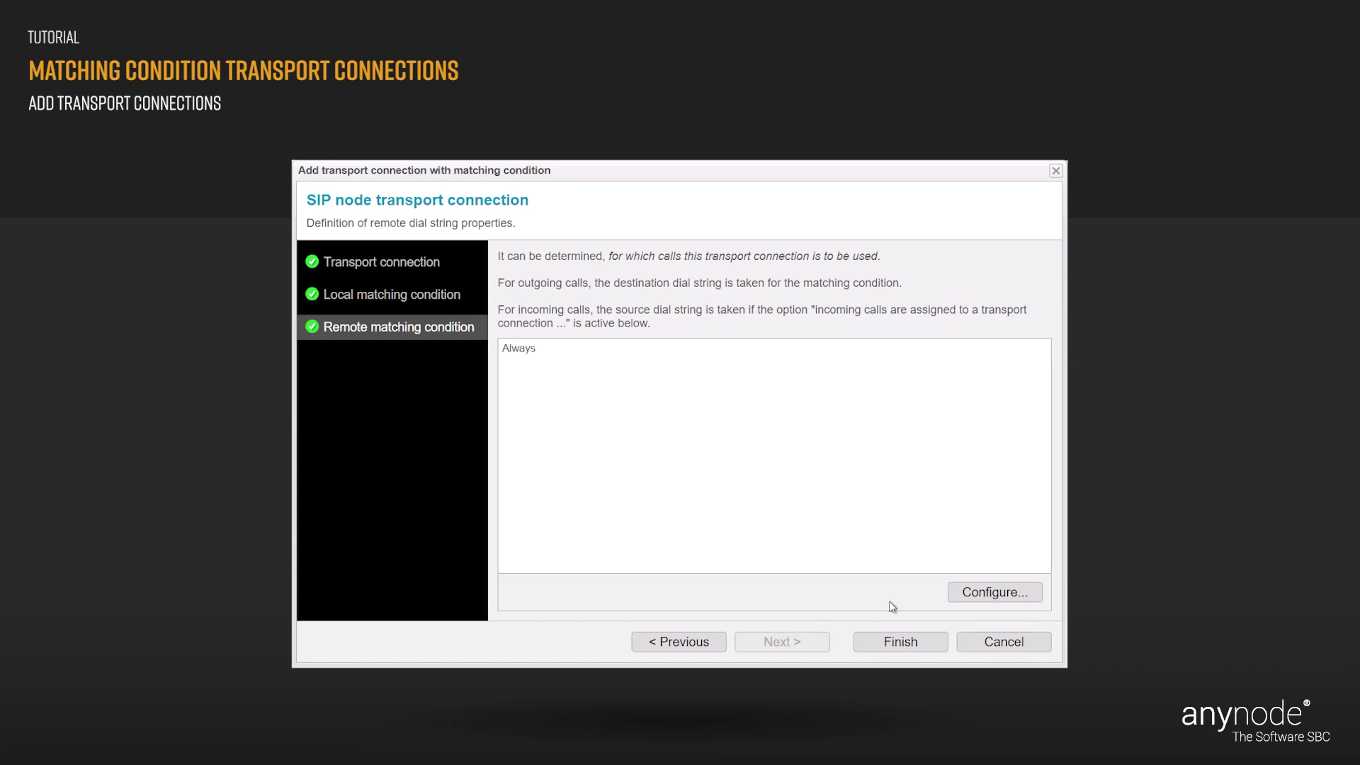
left_click(978, 593)
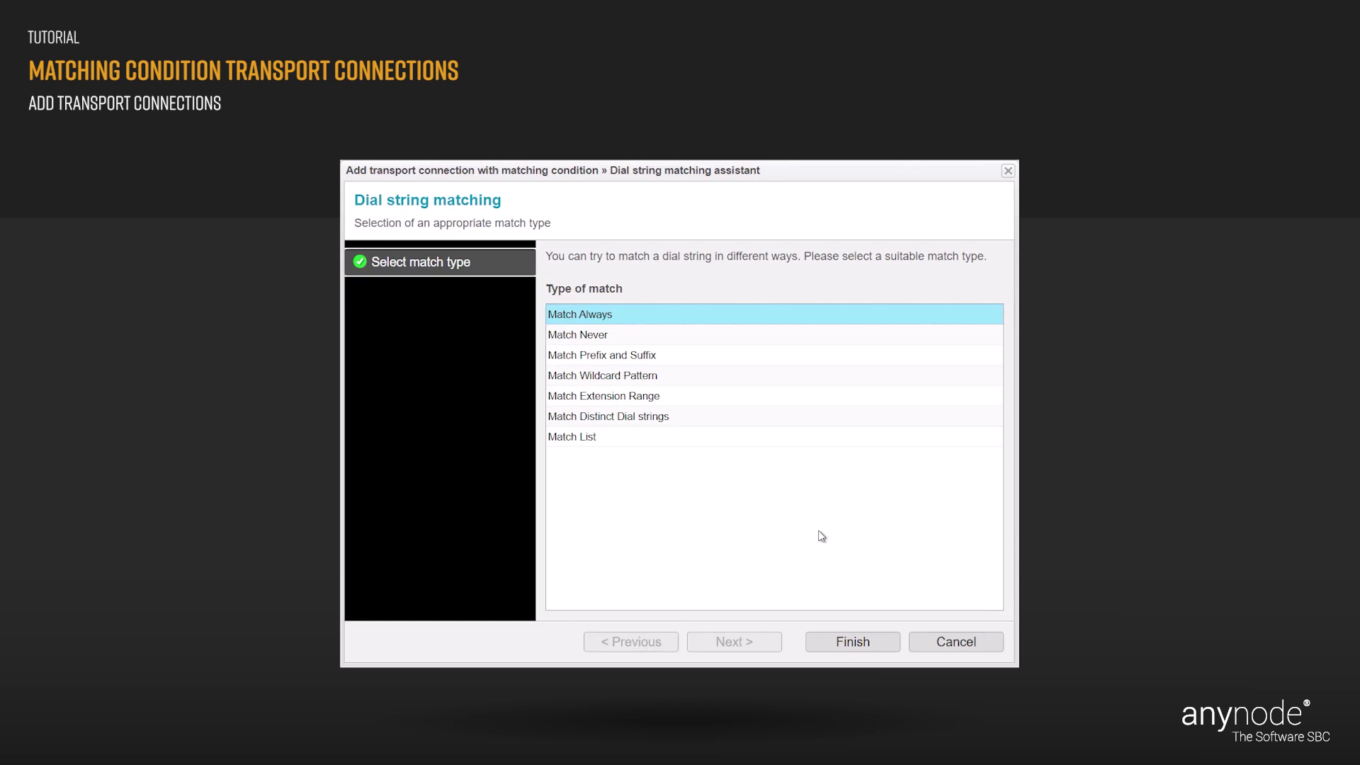
left_click(653, 357)
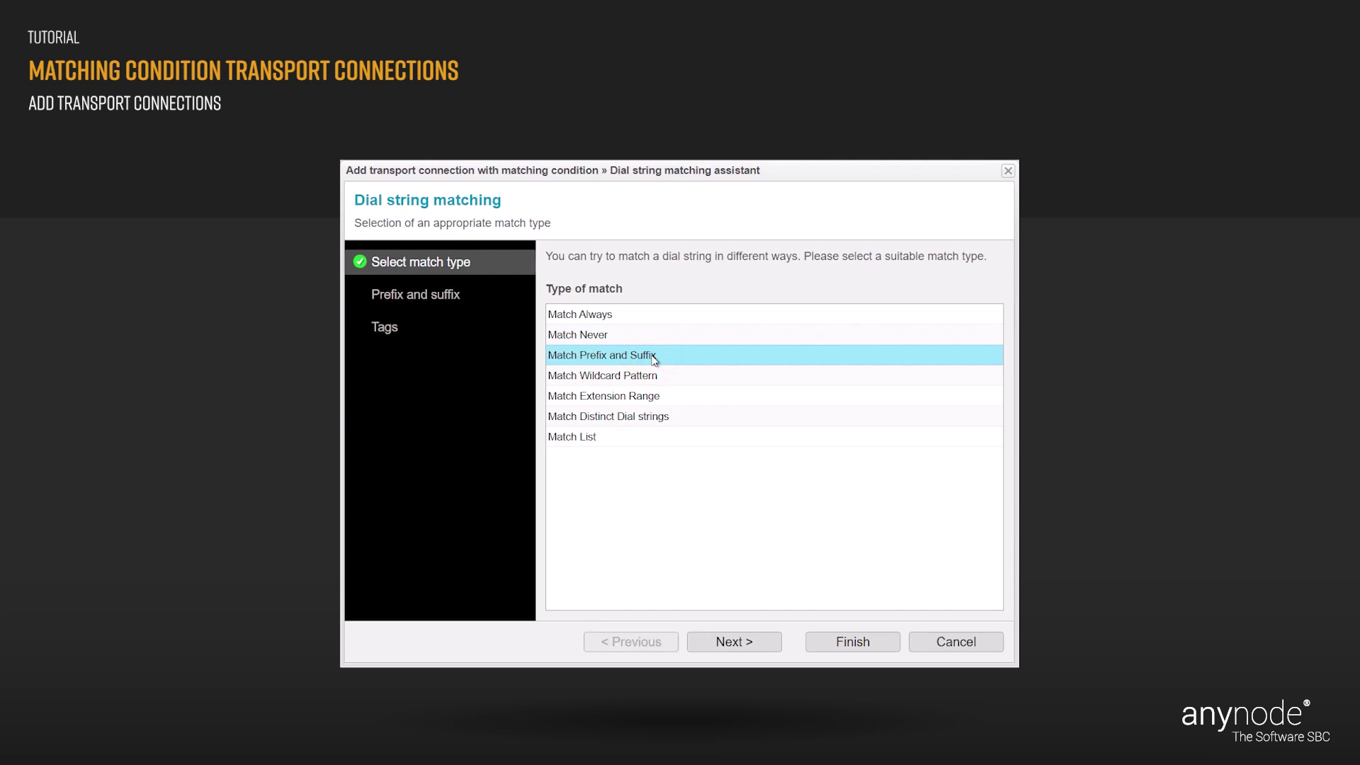
left_click(760, 650)
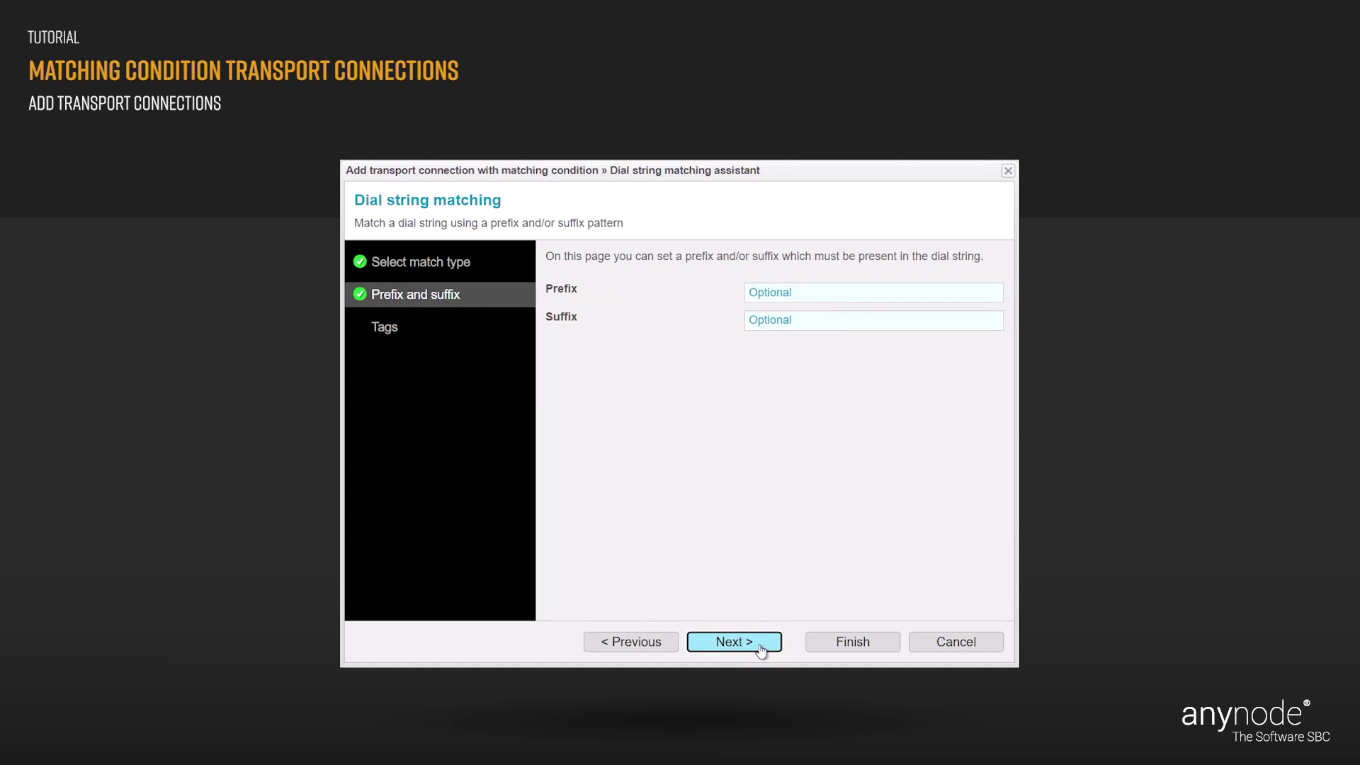
left_click(757, 288)
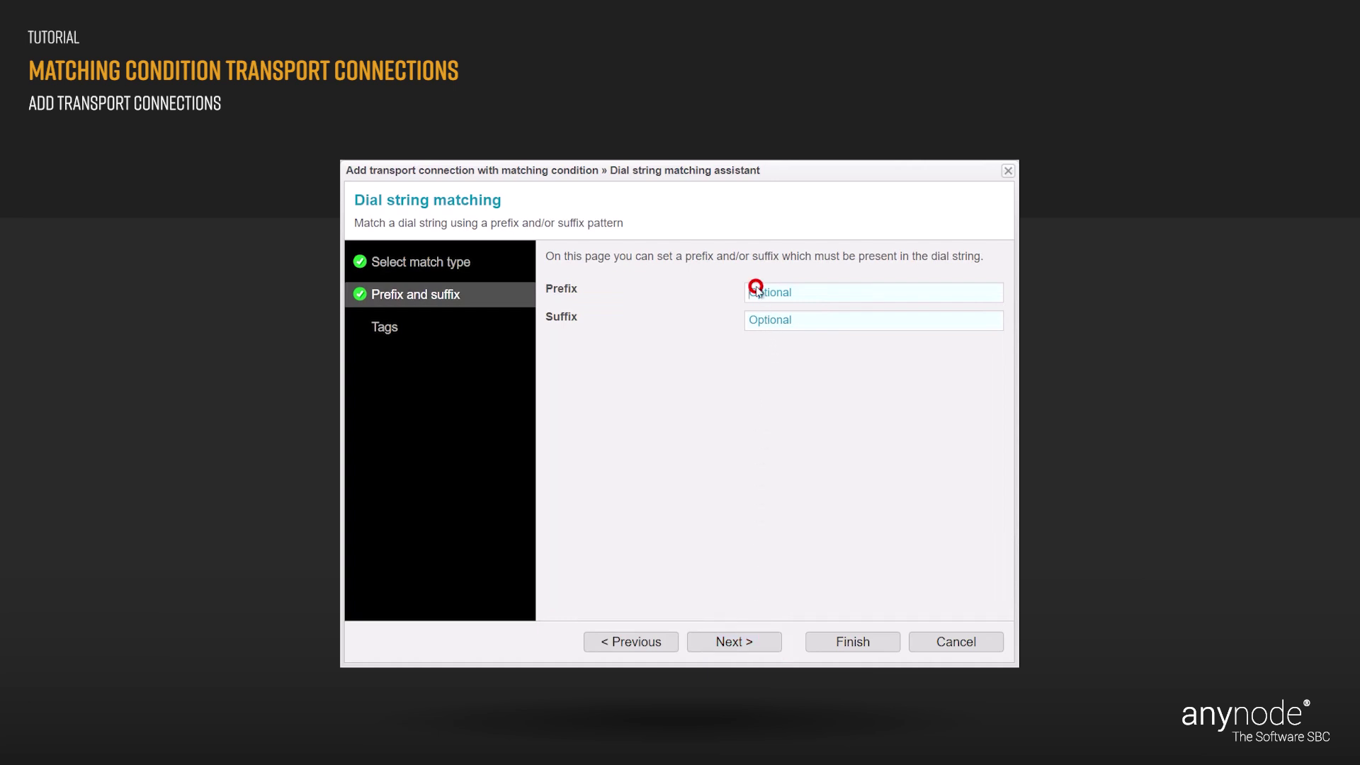
left_click(758, 344)
left_click(879, 641)
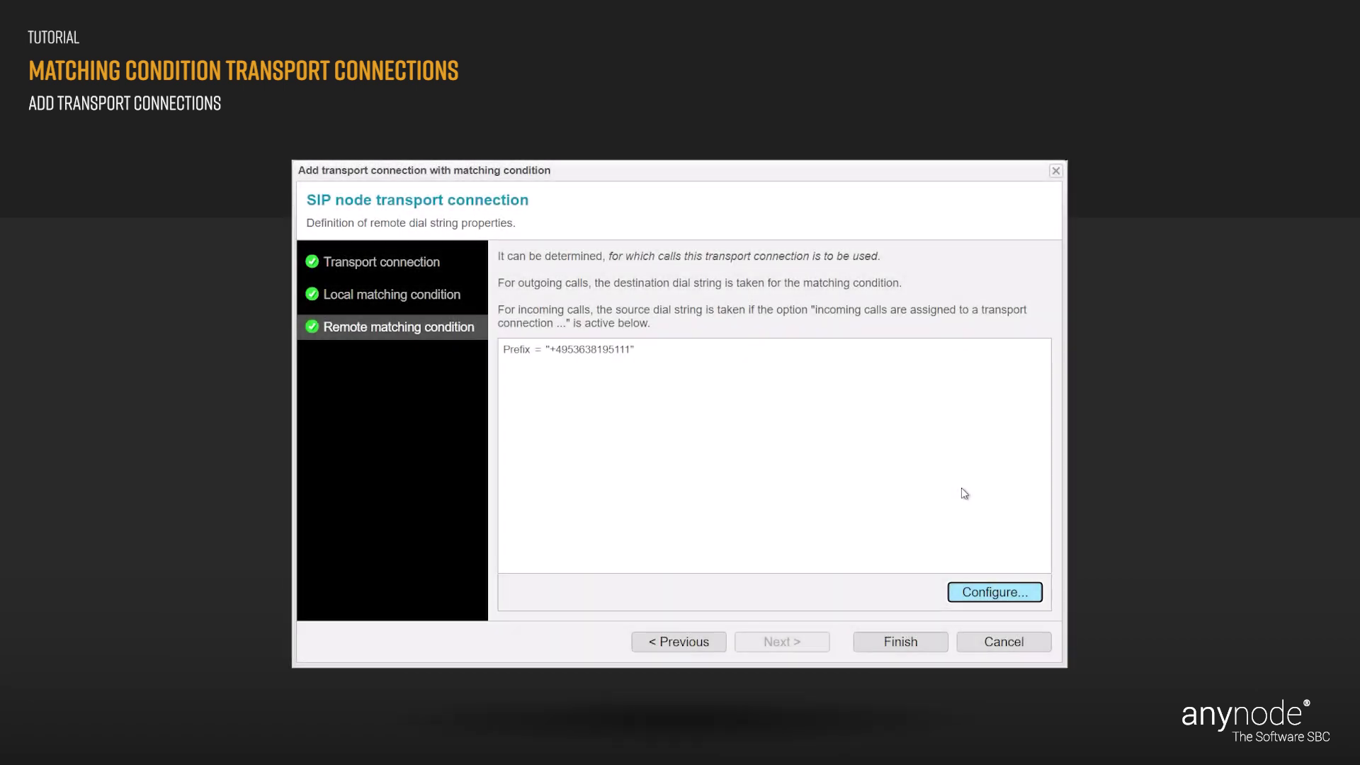
Add PBX 1 with its prefix condition to the node's transport connections.
left_click(920, 647)
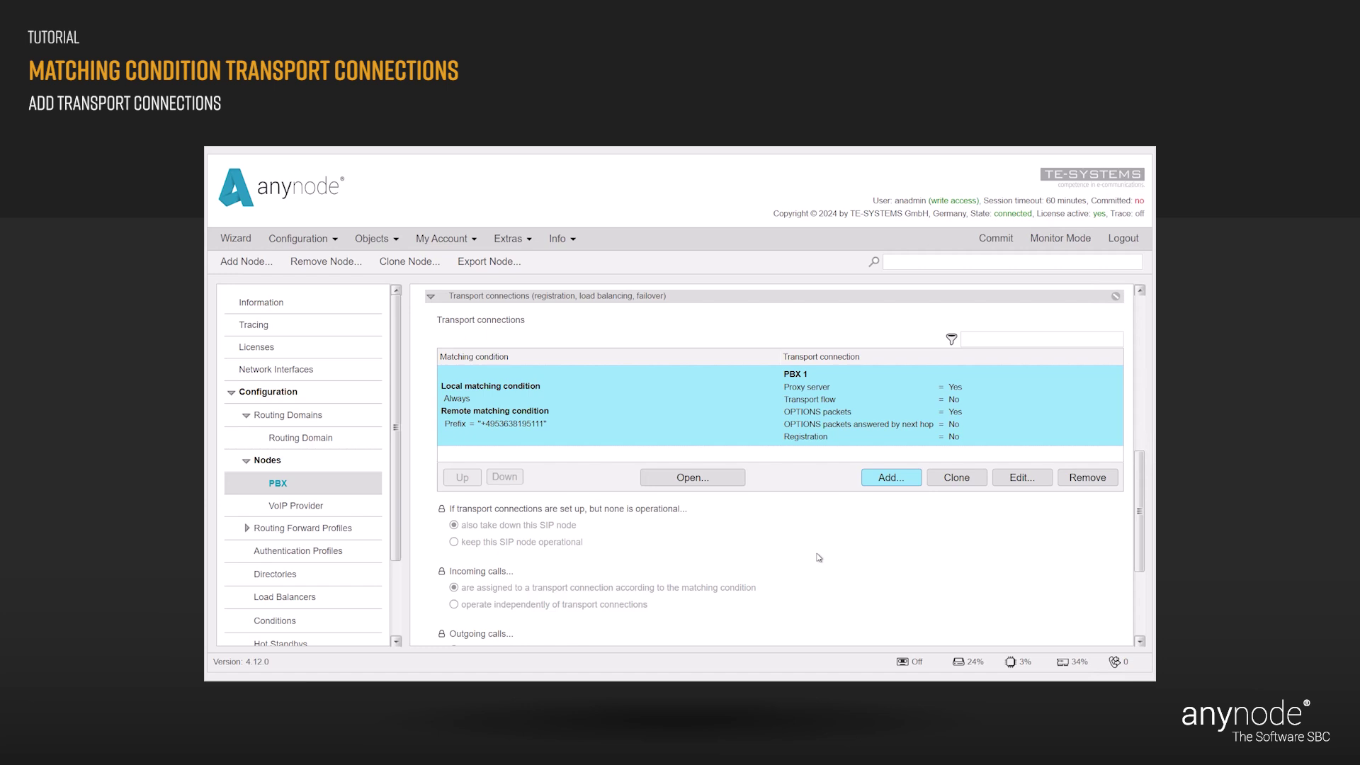
Add a second transport connection named 'PBX 2' and commit the configuration.
left_click(896, 480)
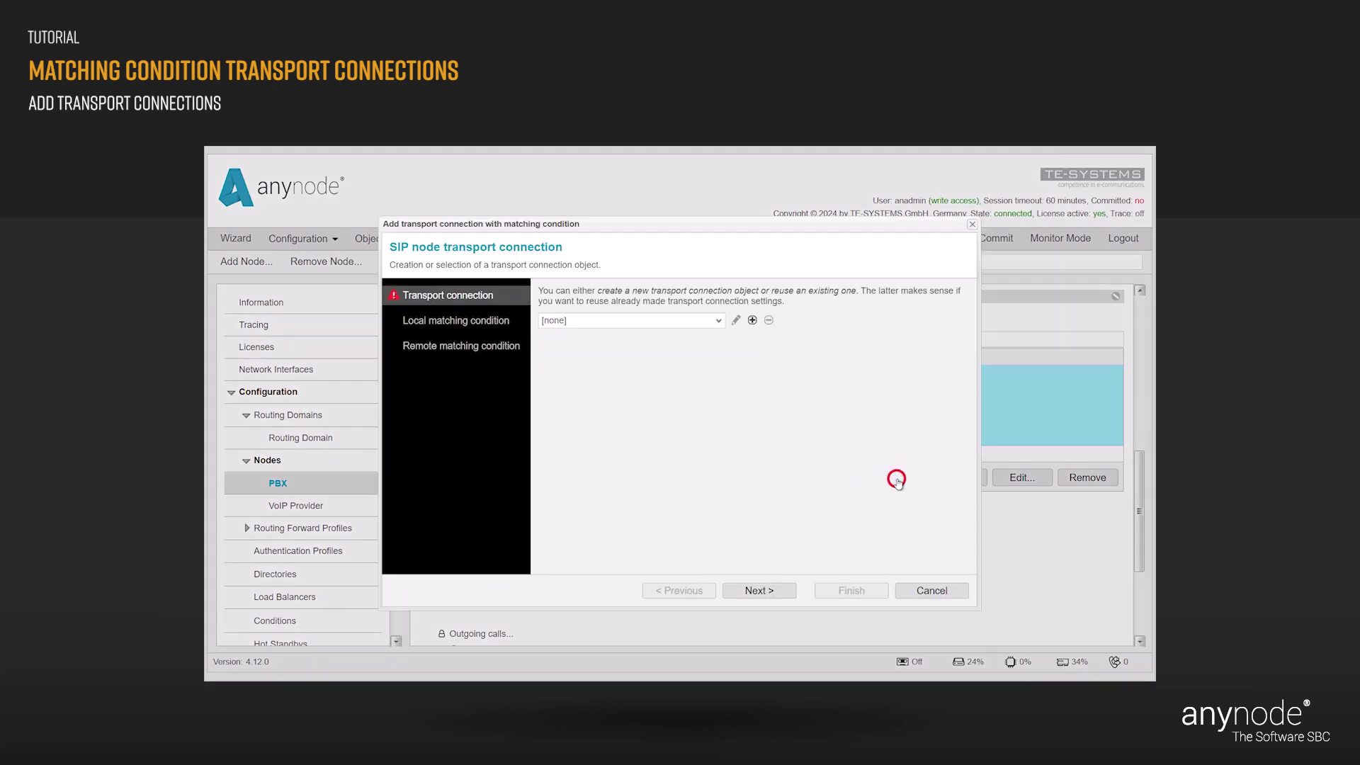
left_click(752, 320)
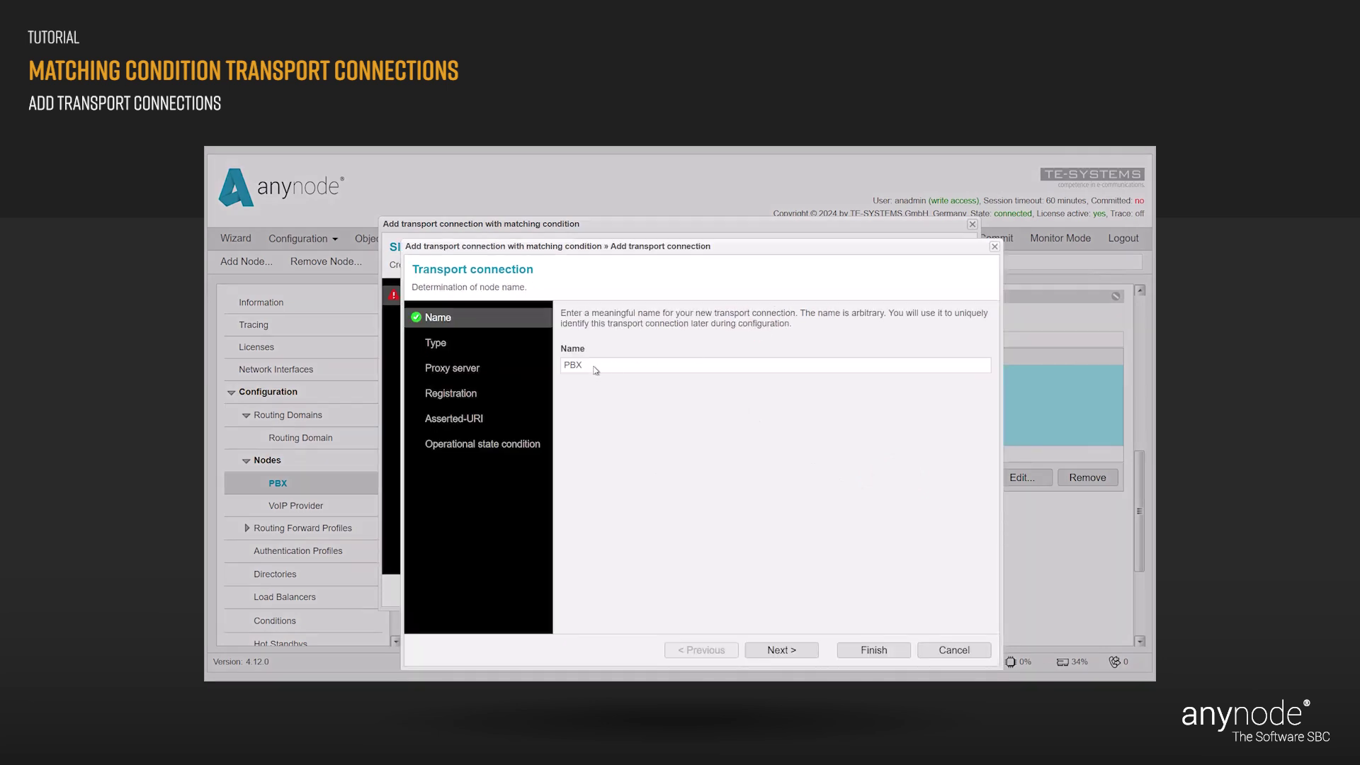
left_click(593, 368)
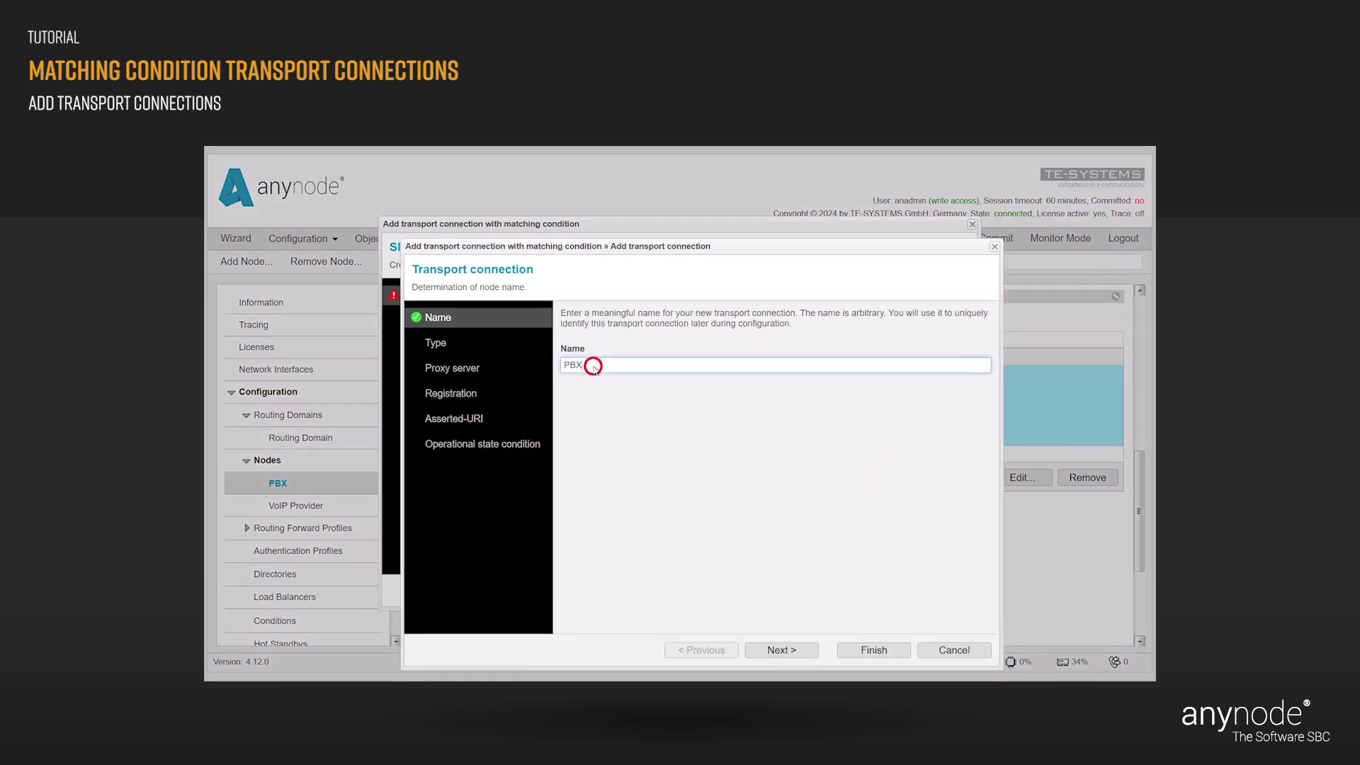
type("2")
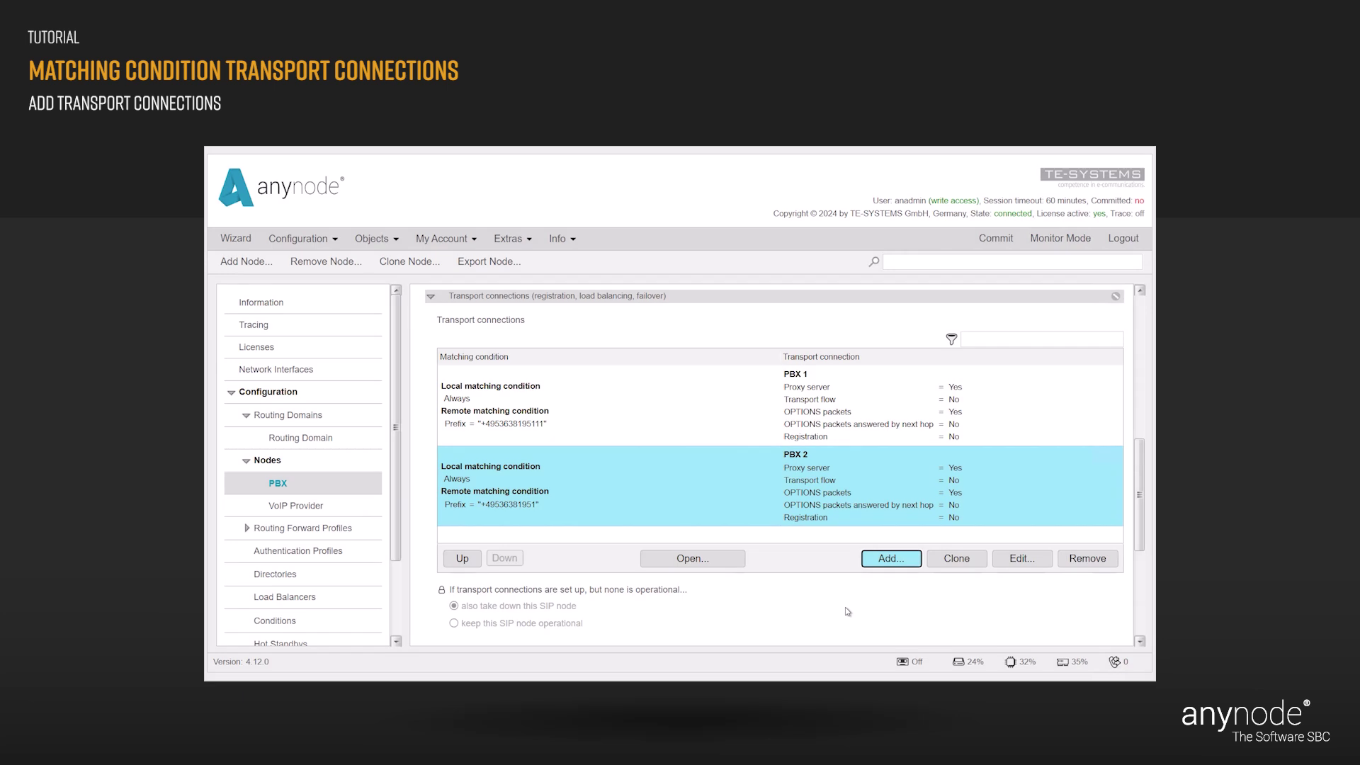
left_click(993, 243)
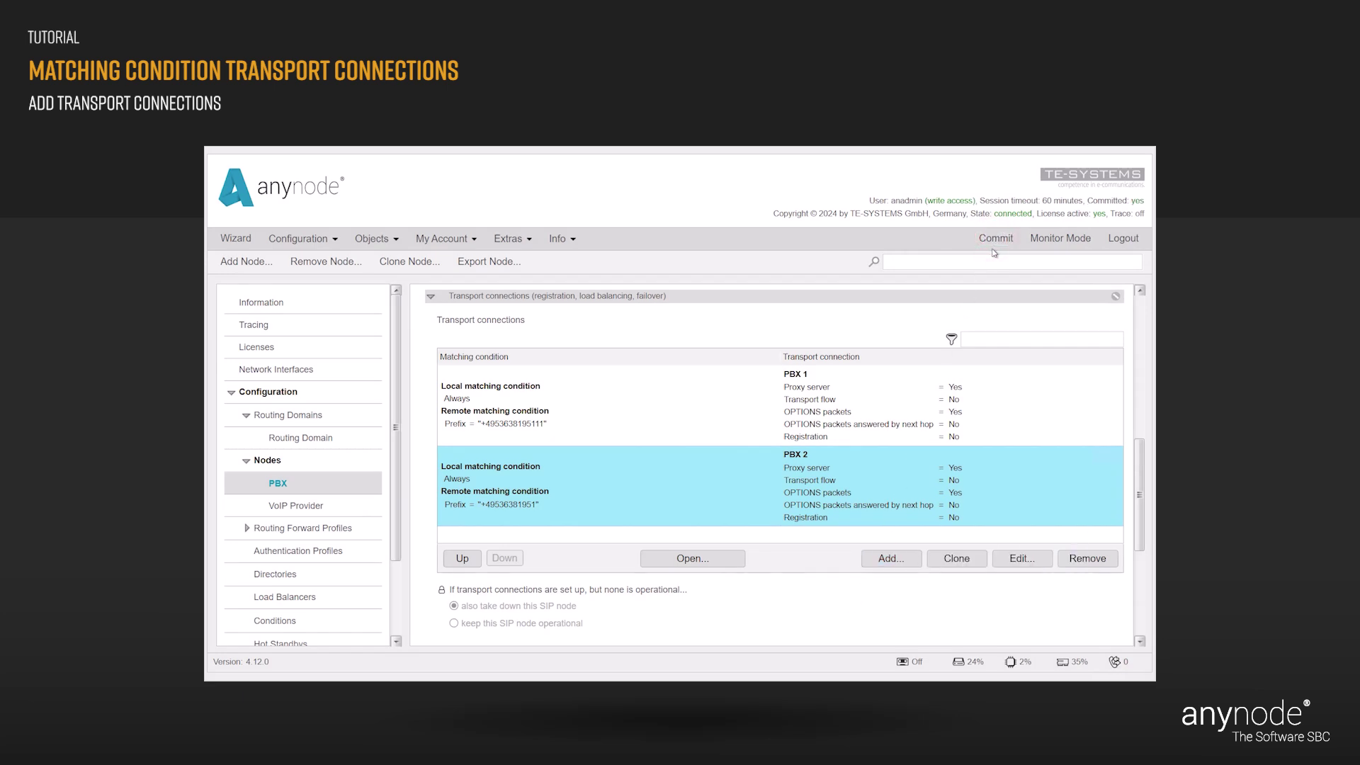